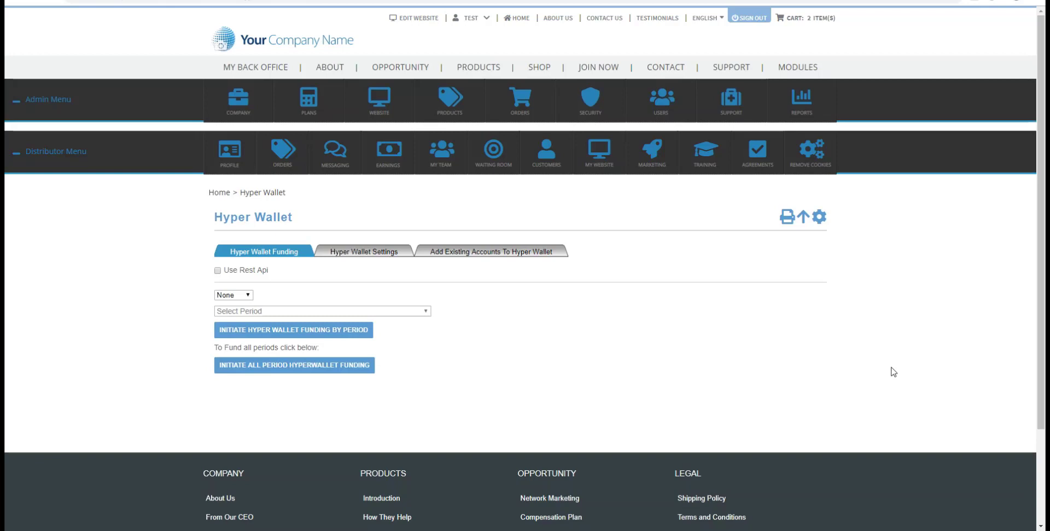
Open the Hyper Wallet settings and turn on Use Rest Api to show the REST connection fields.
{"action": "mouse_move", "coordinate": [329, 115]}
{"action": "left_click", "coordinate": [361, 256]}
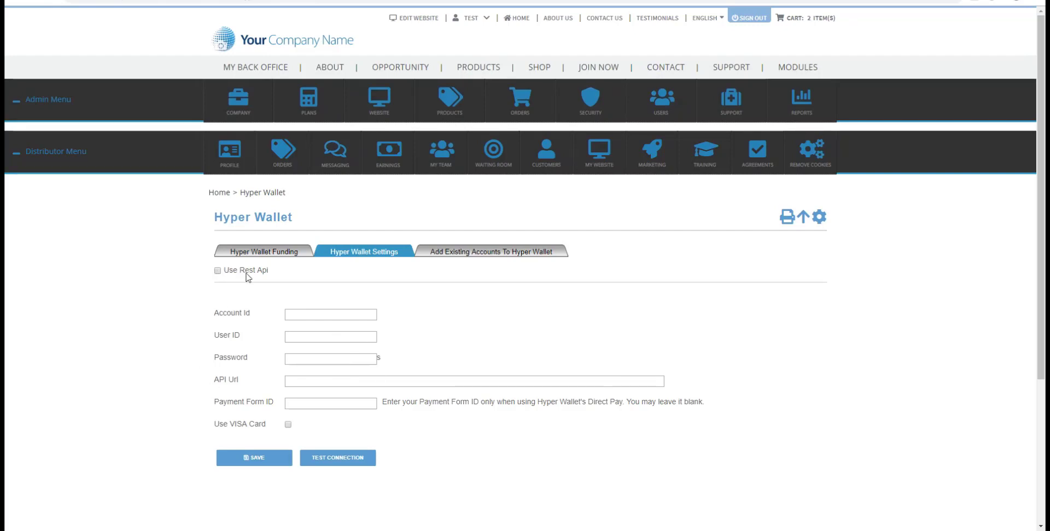
{"action": "left_click", "coordinate": [217, 271]}
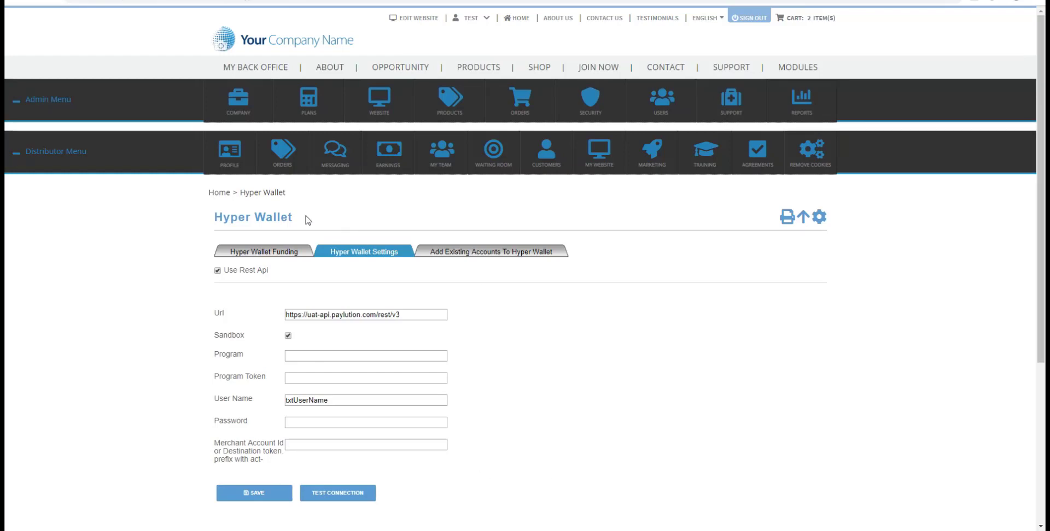
In the company's corporate profile, keep Restrict Enrollments to Unique Email Addresses enabled and save the profile, confirming the submission.
{"action": "mouse_move", "coordinate": [238, 101]}
{"action": "left_click", "coordinate": [250, 136]}
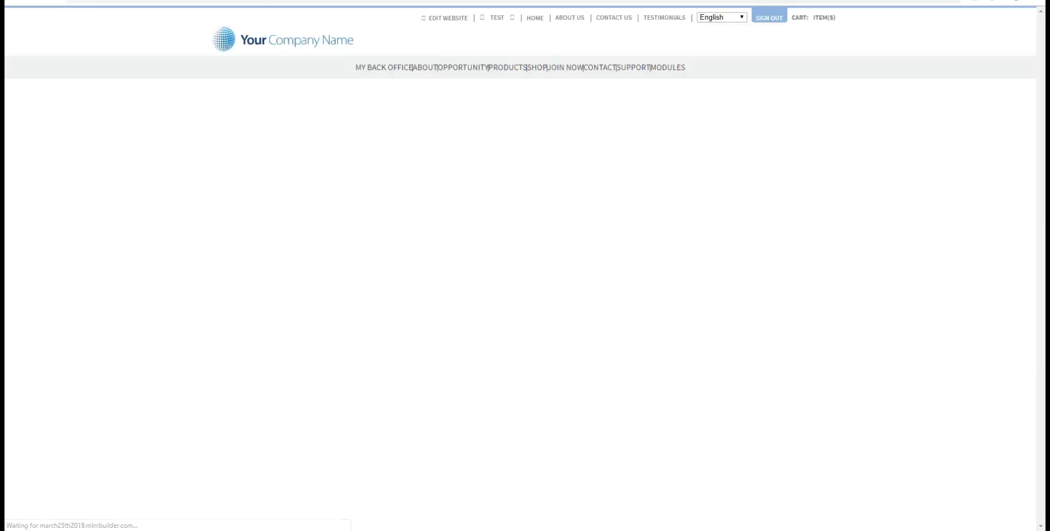
{"action": "scroll", "coordinate": [744, 291], "scroll_direction": "down", "scroll_amount": 7}
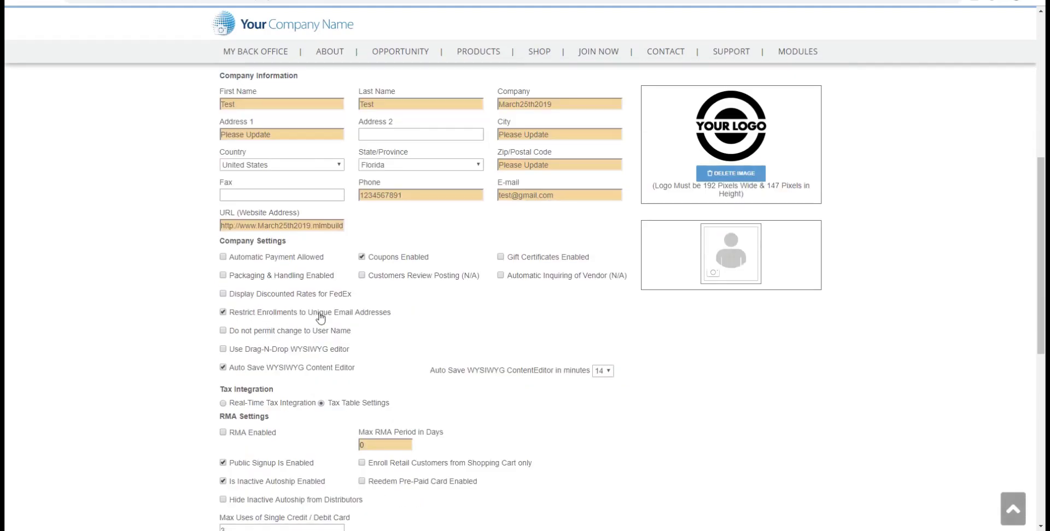
{"action": "left_click", "coordinate": [223, 312]}
{"action": "left_click", "coordinate": [223, 312]}
{"action": "scroll", "coordinate": [507, 337], "scroll_direction": "down", "scroll_amount": 8}
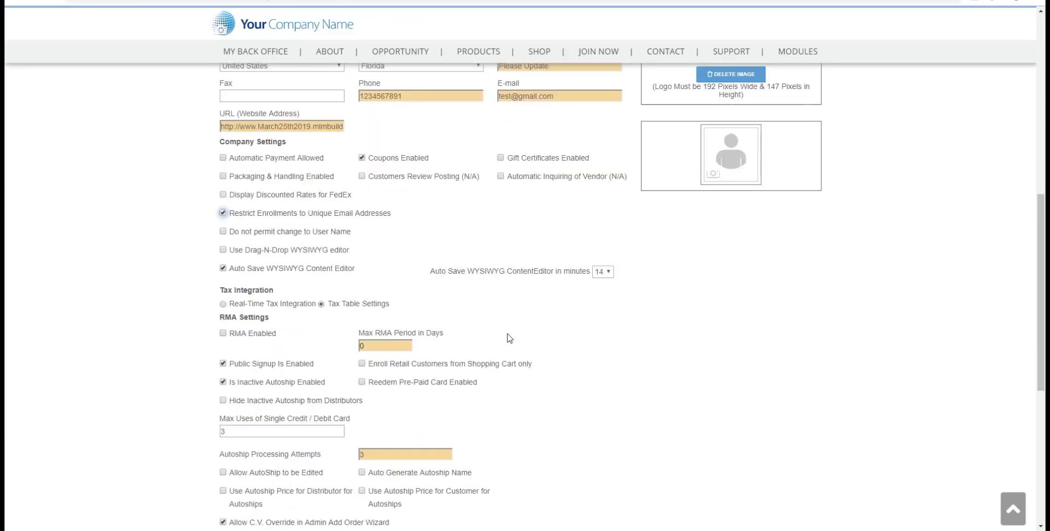
{"action": "left_click", "coordinate": [251, 281]}
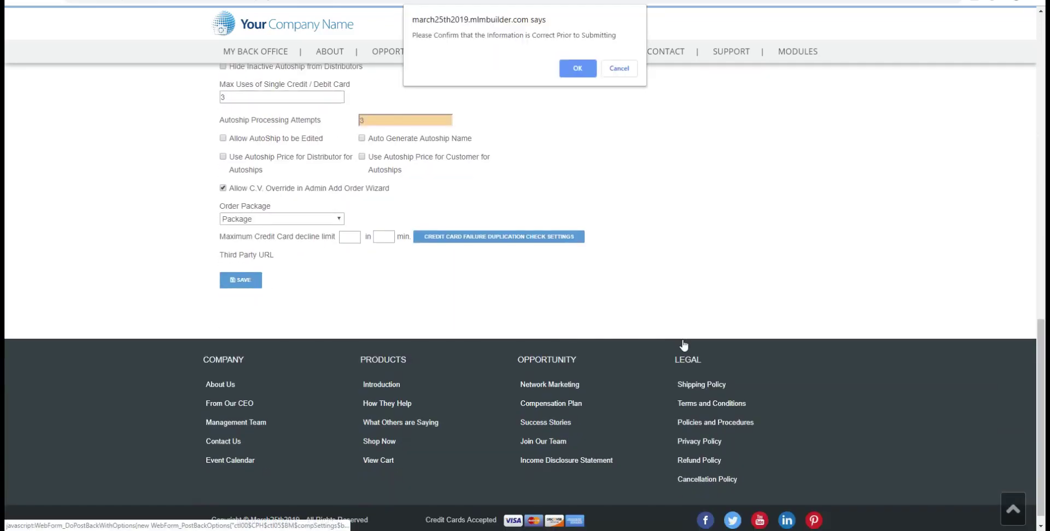
{"action": "left_click", "coordinate": [579, 69]}
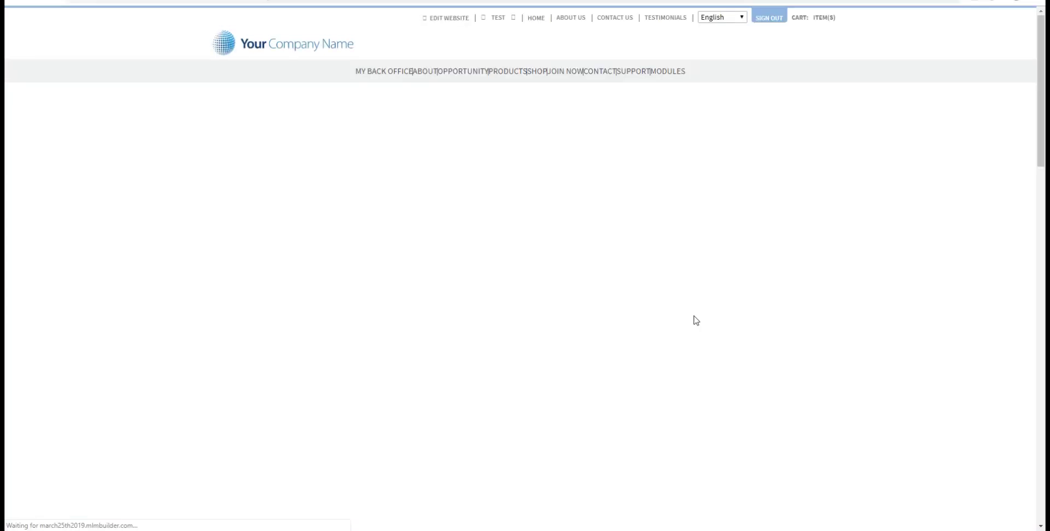
{"action": "scroll", "coordinate": [634, 370], "scroll_direction": "down", "scroll_amount": 7}
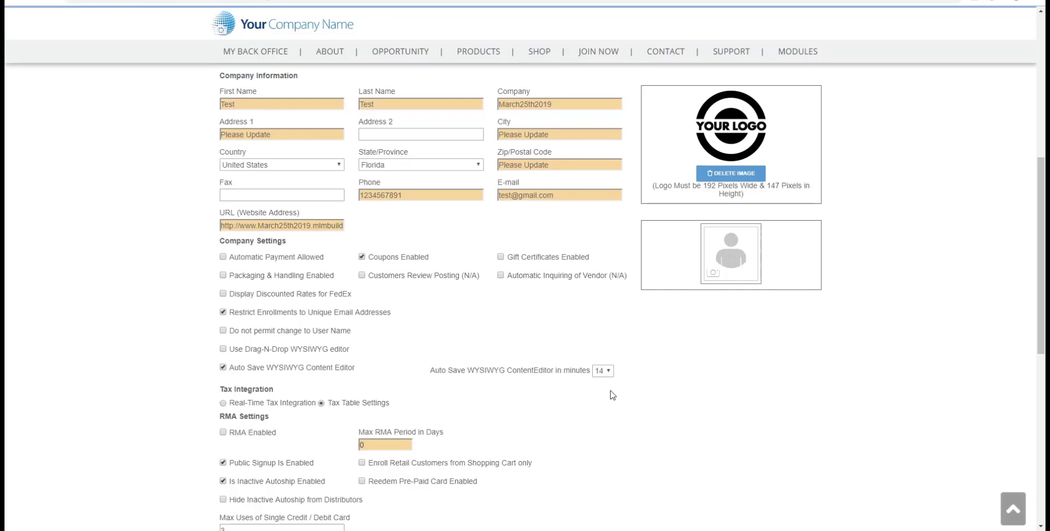
Run the Unilevel commission calculation for the next period from the plans' Calculate & Review page.
{"action": "scroll", "coordinate": [540, 302], "scroll_direction": "up", "scroll_amount": 5}
{"action": "scroll", "coordinate": [541, 302], "scroll_direction": "up", "scroll_amount": 2}
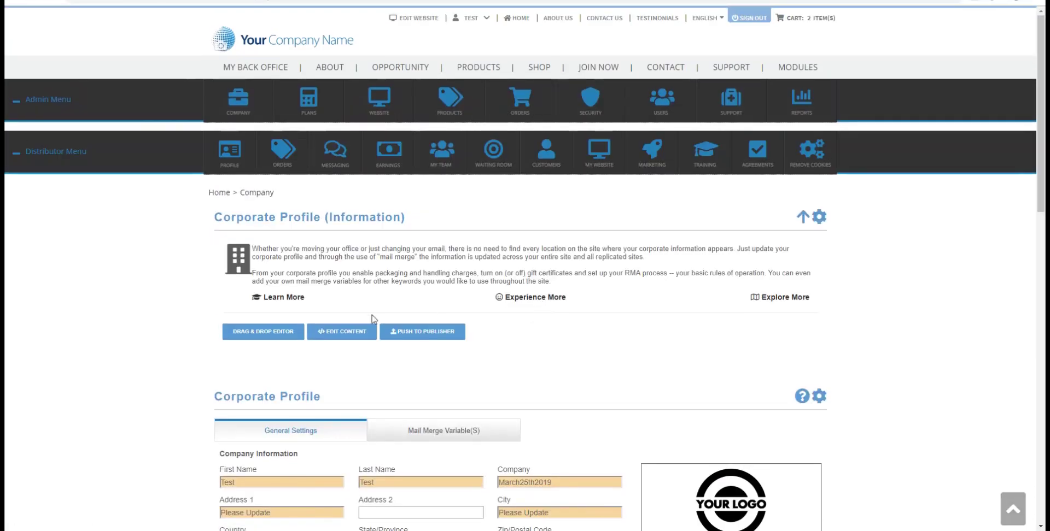
{"action": "mouse_move", "coordinate": [323, 108]}
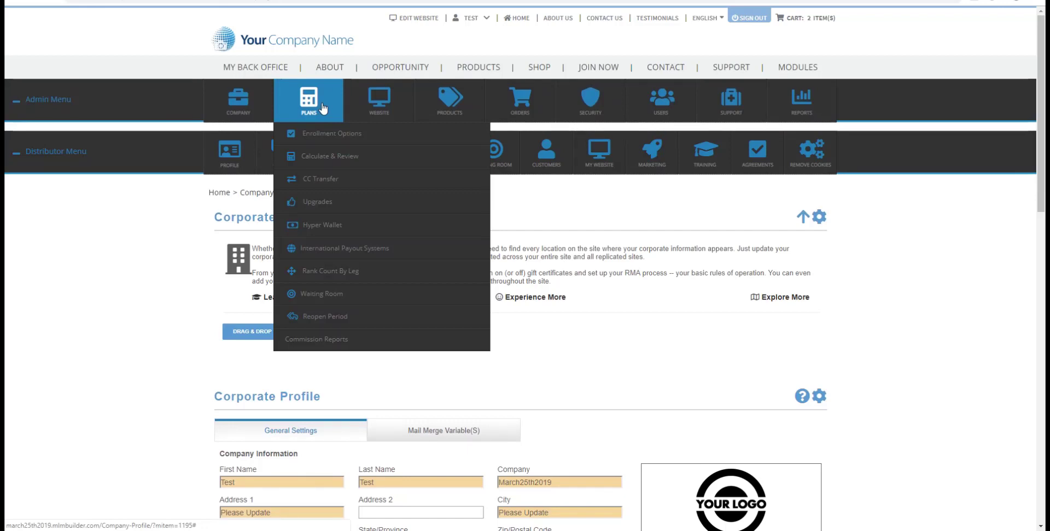
{"action": "left_click", "coordinate": [356, 158]}
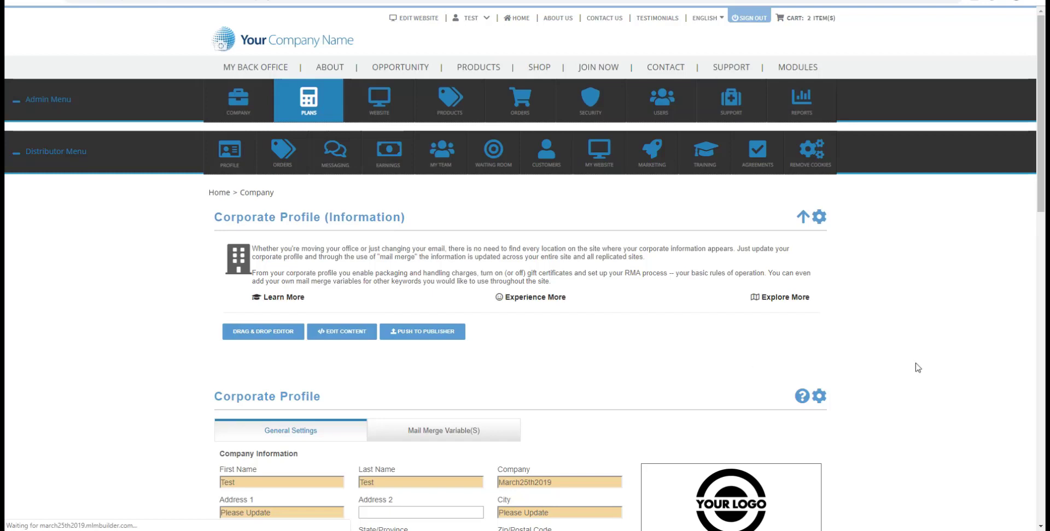
{"action": "scroll", "coordinate": [598, 294], "scroll_direction": "down", "scroll_amount": 3}
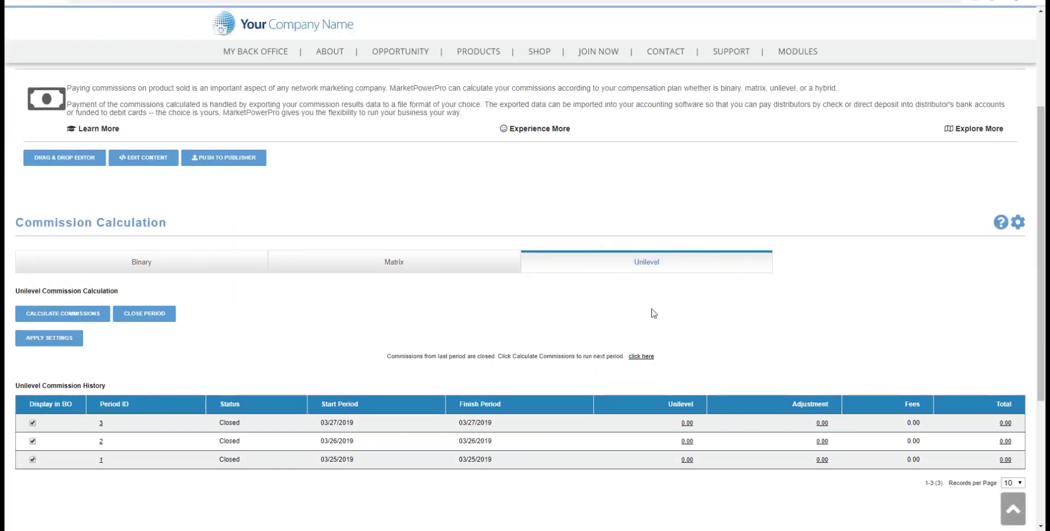
{"action": "scroll", "coordinate": [653, 313], "scroll_direction": "down", "scroll_amount": 1}
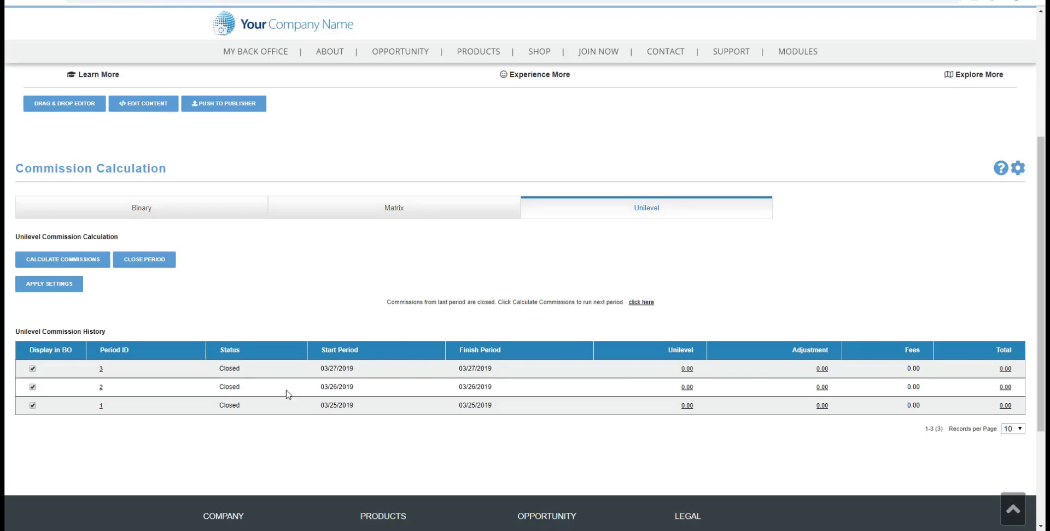
{"action": "left_click", "coordinate": [94, 266]}
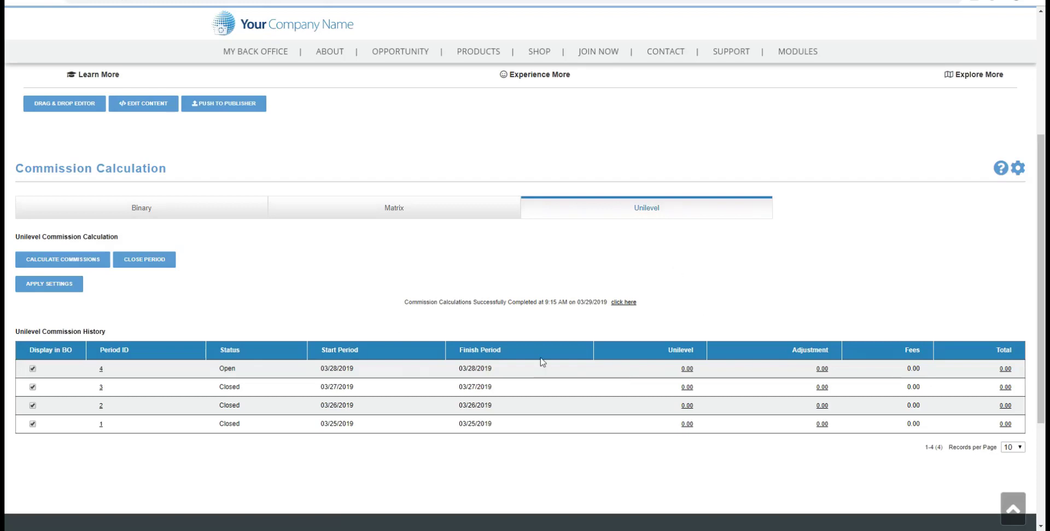
Review the distributors' Unilevel commission data for period 4, 03/28/2019, and return to the commission calculation page.
{"action": "left_click", "coordinate": [102, 371]}
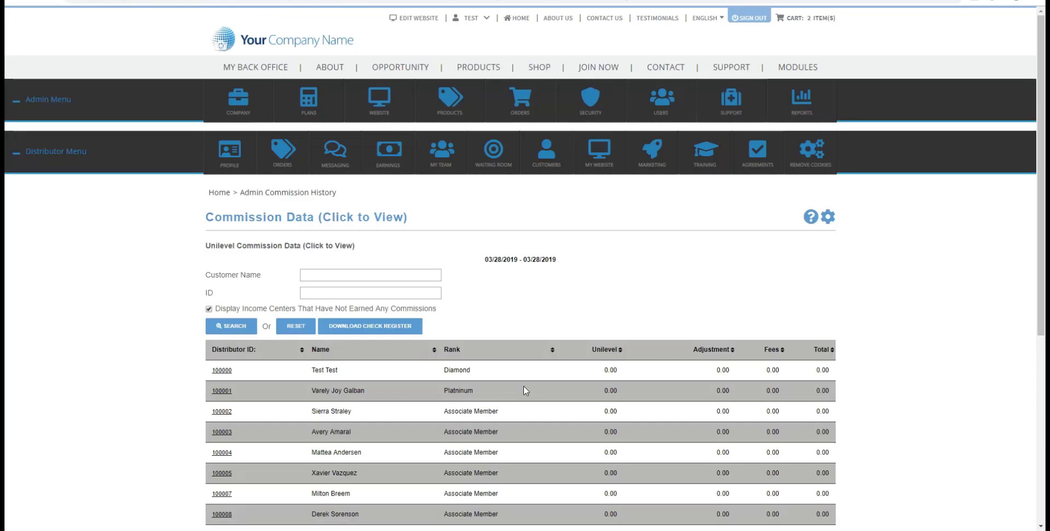
{"action": "scroll", "coordinate": [581, 365], "scroll_direction": "down", "scroll_amount": 5}
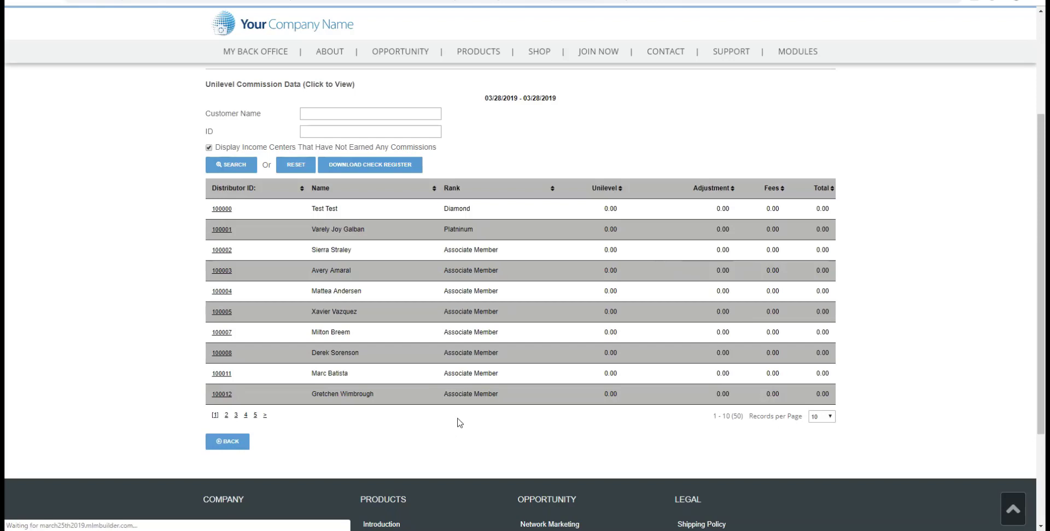
{"action": "scroll", "coordinate": [458, 424], "scroll_direction": "down", "scroll_amount": 4}
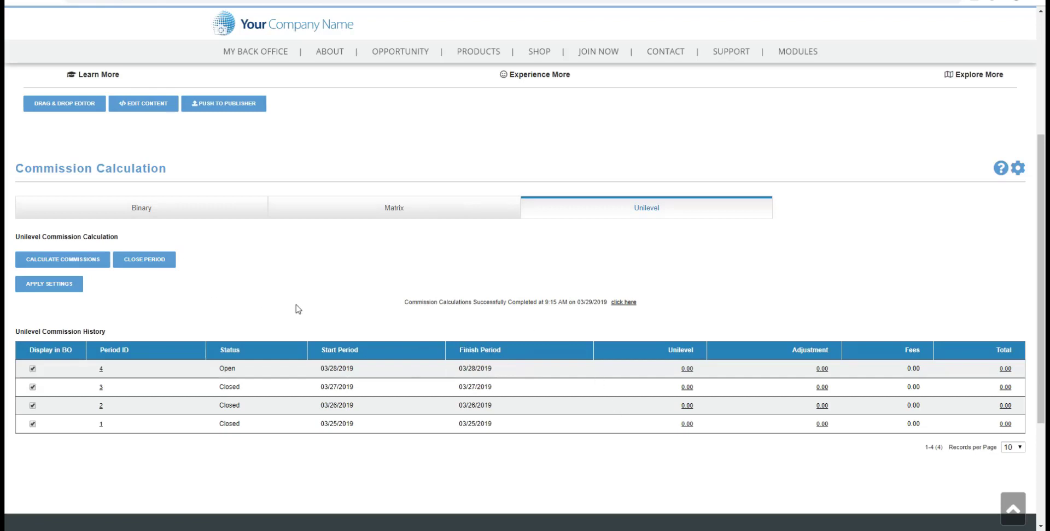
Close the open Unilevel commission period 03/28/2019, accepting all seven acknowledgement statements and agreeing to them.
{"action": "left_click", "coordinate": [144, 262]}
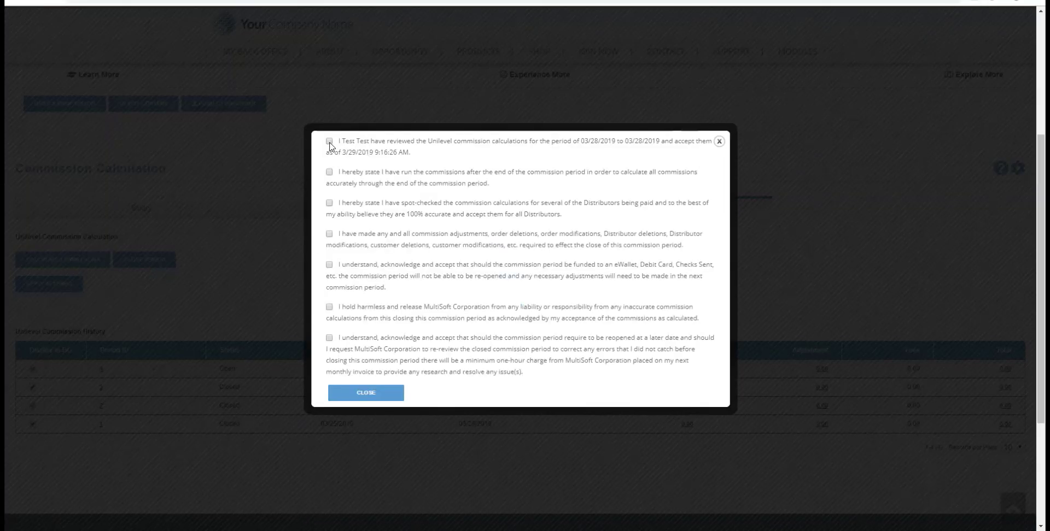
{"action": "left_click", "coordinate": [329, 141]}
{"action": "left_click", "coordinate": [329, 172]}
{"action": "left_click", "coordinate": [329, 203]}
{"action": "left_click", "coordinate": [329, 234]}
{"action": "left_click", "coordinate": [329, 264]}
{"action": "left_click", "coordinate": [329, 307]}
{"action": "left_click", "coordinate": [329, 338]}
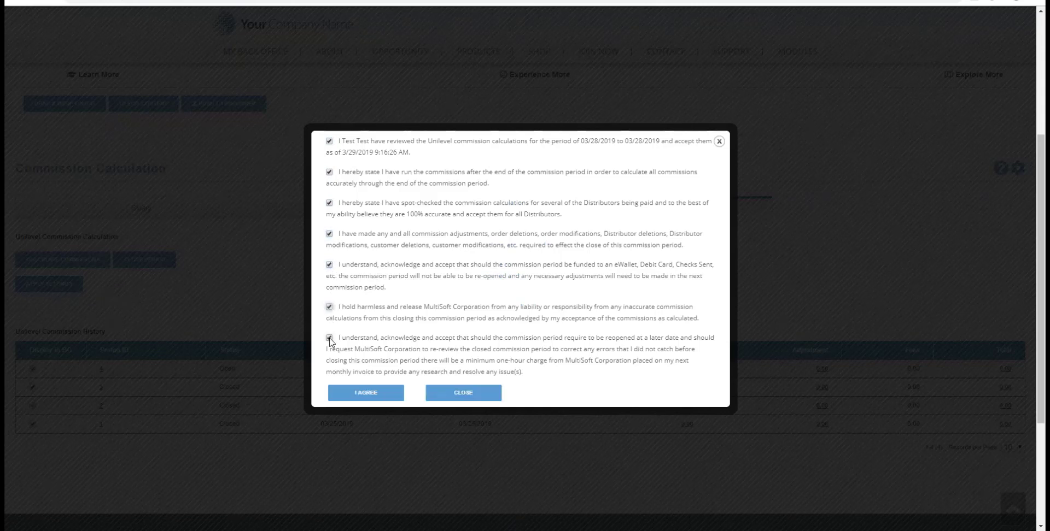
{"action": "left_click", "coordinate": [368, 394]}
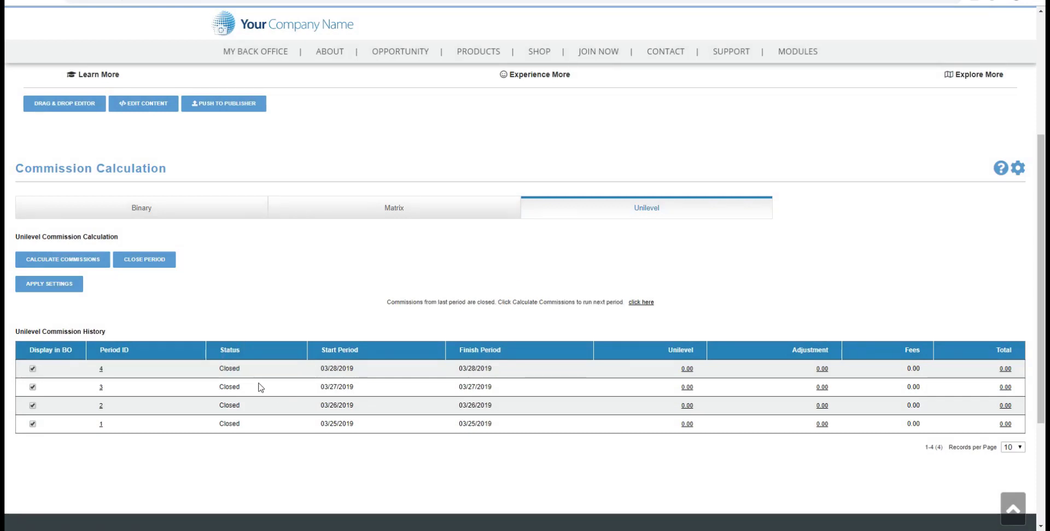
Export the existing distributors to Hyper Wallet to add their accounts.
{"action": "scroll", "coordinate": [276, 375], "scroll_direction": "up", "scroll_amount": 4}
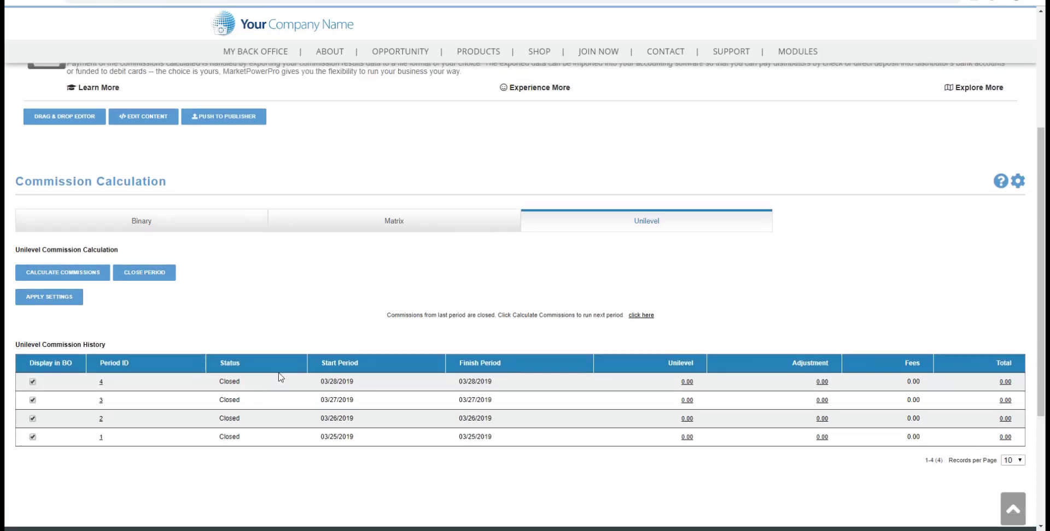
{"action": "mouse_move", "coordinate": [304, 109]}
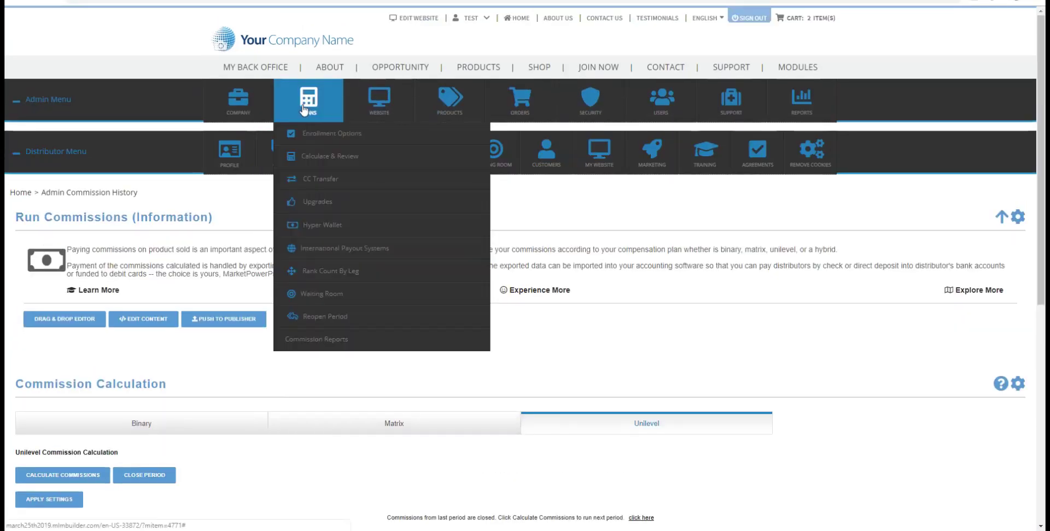
{"action": "left_click", "coordinate": [310, 228]}
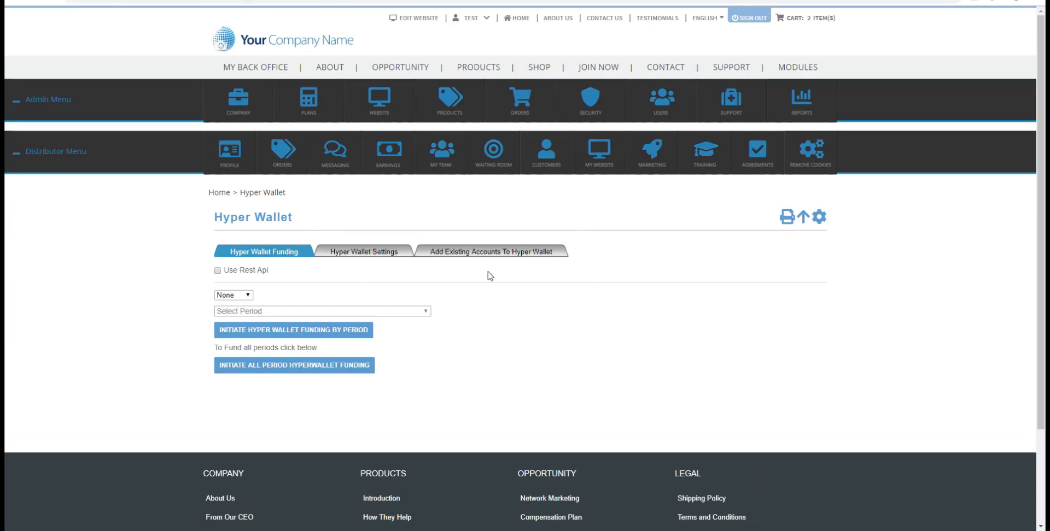
{"action": "left_click", "coordinate": [487, 253]}
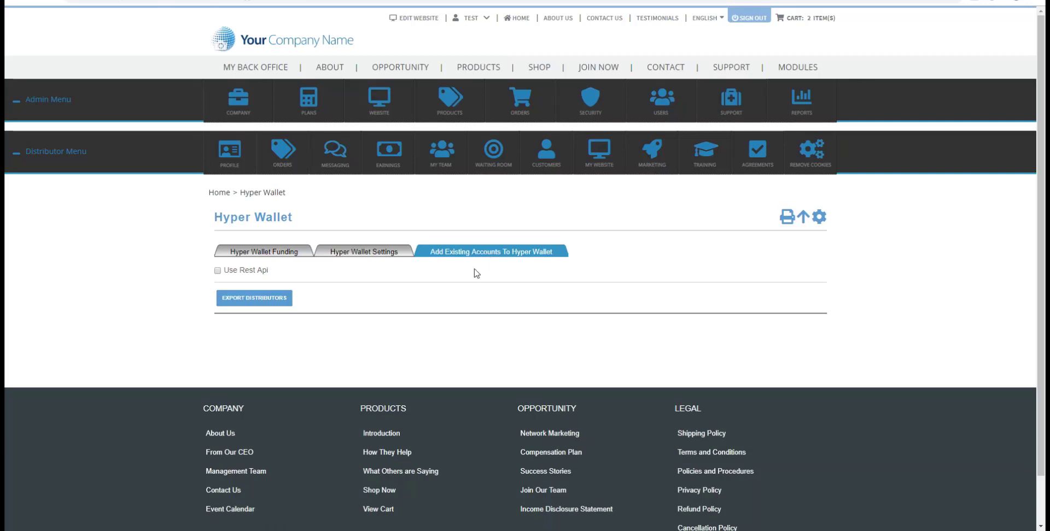
{"action": "left_click", "coordinate": [245, 305]}
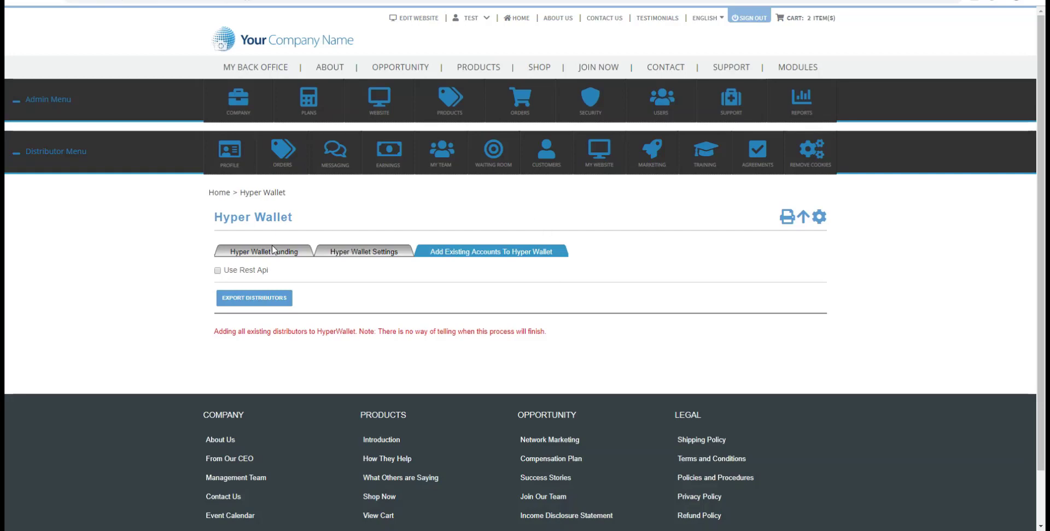
Initiate Hyper Wallet funding by period for the Unilevel plan, using period ID 4 (3/28/2019 to 3/29/2019).
{"action": "left_click", "coordinate": [247, 254]}
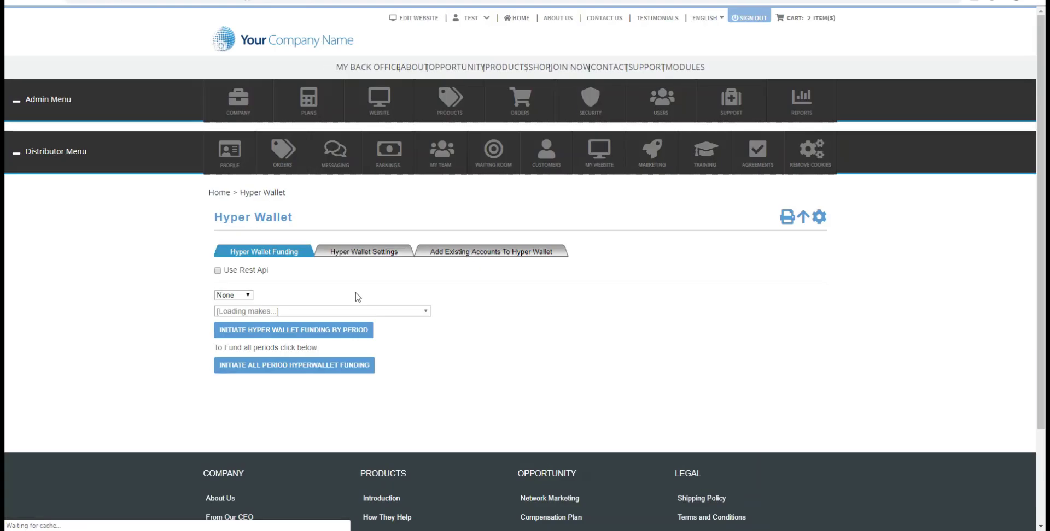
{"action": "left_click", "coordinate": [250, 297]}
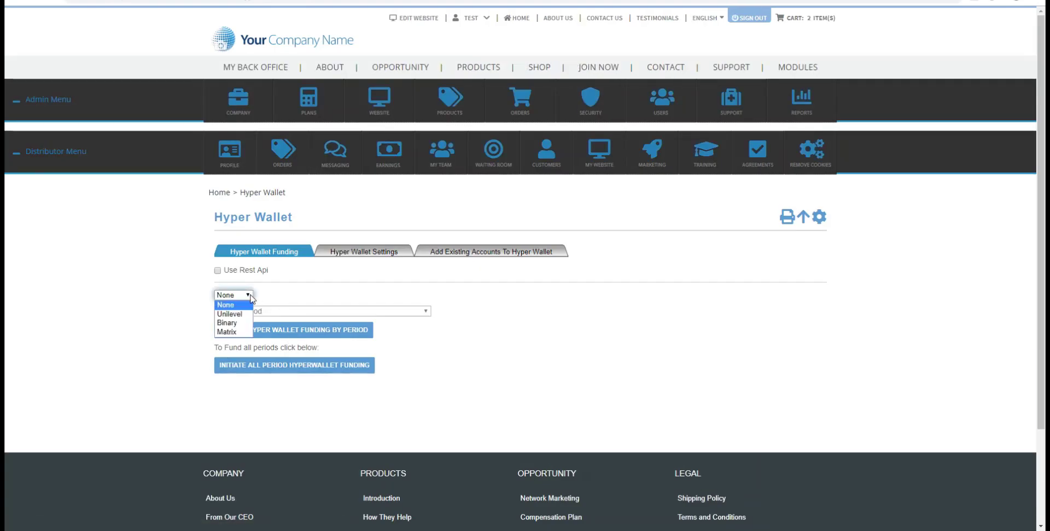
{"action": "left_click", "coordinate": [240, 315]}
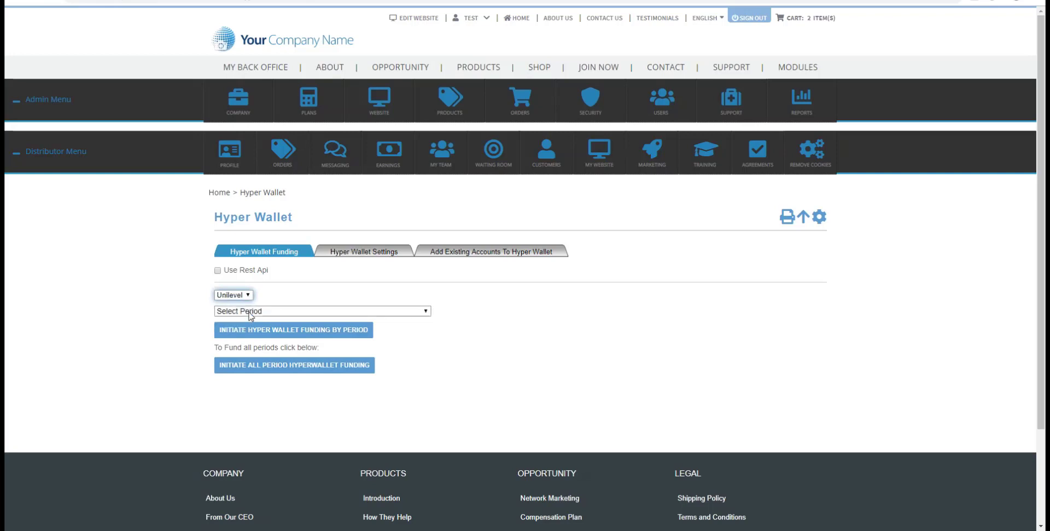
{"action": "left_click", "coordinate": [428, 314]}
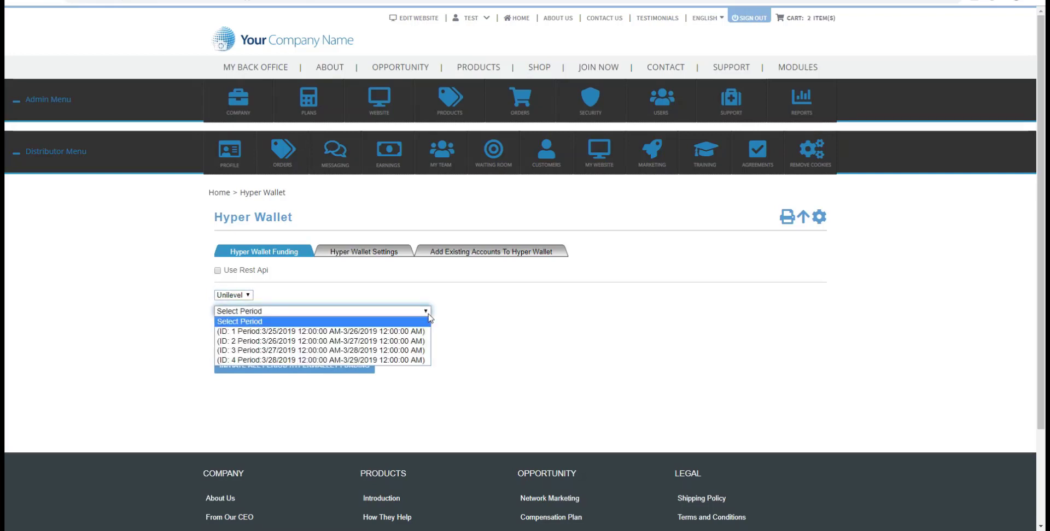
{"action": "left_click", "coordinate": [410, 360]}
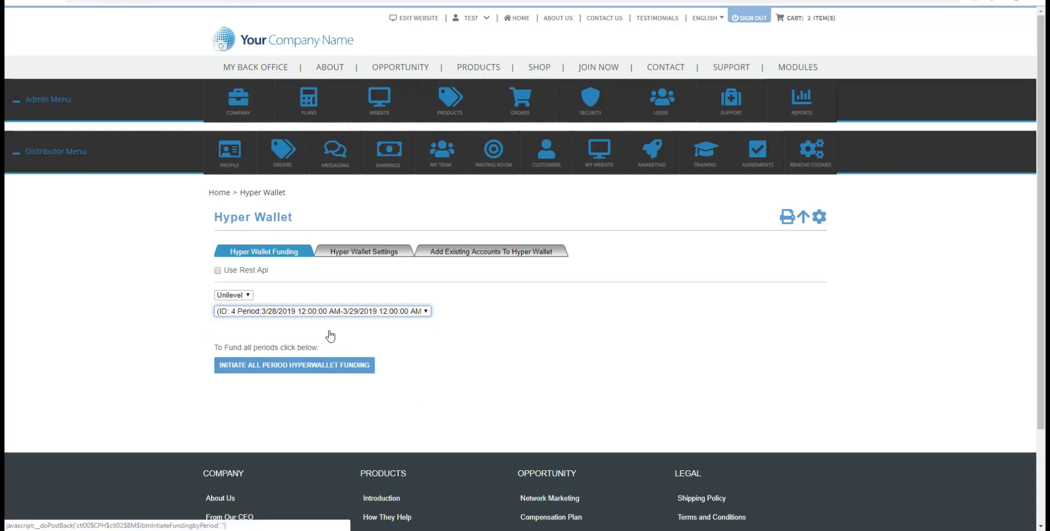
{"action": "left_click", "coordinate": [330, 332]}
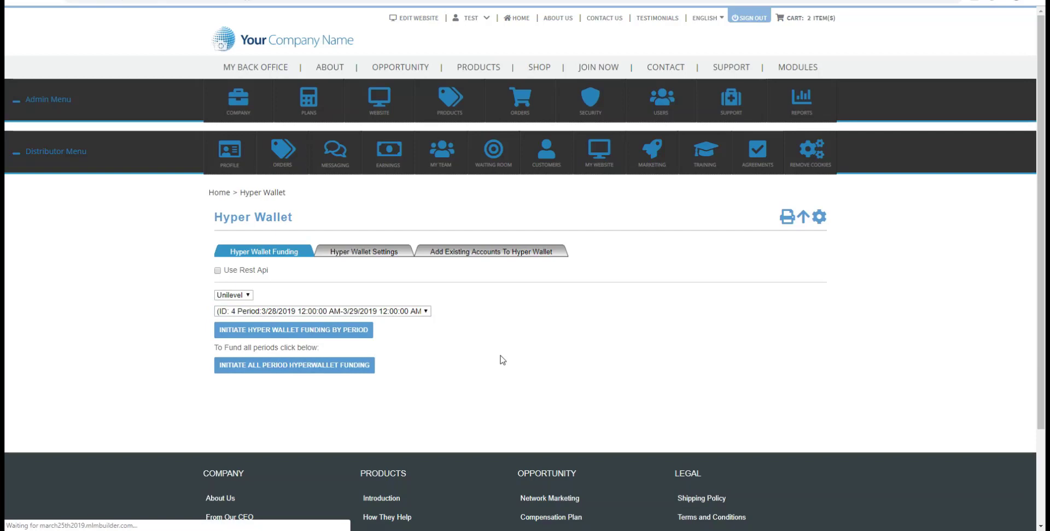